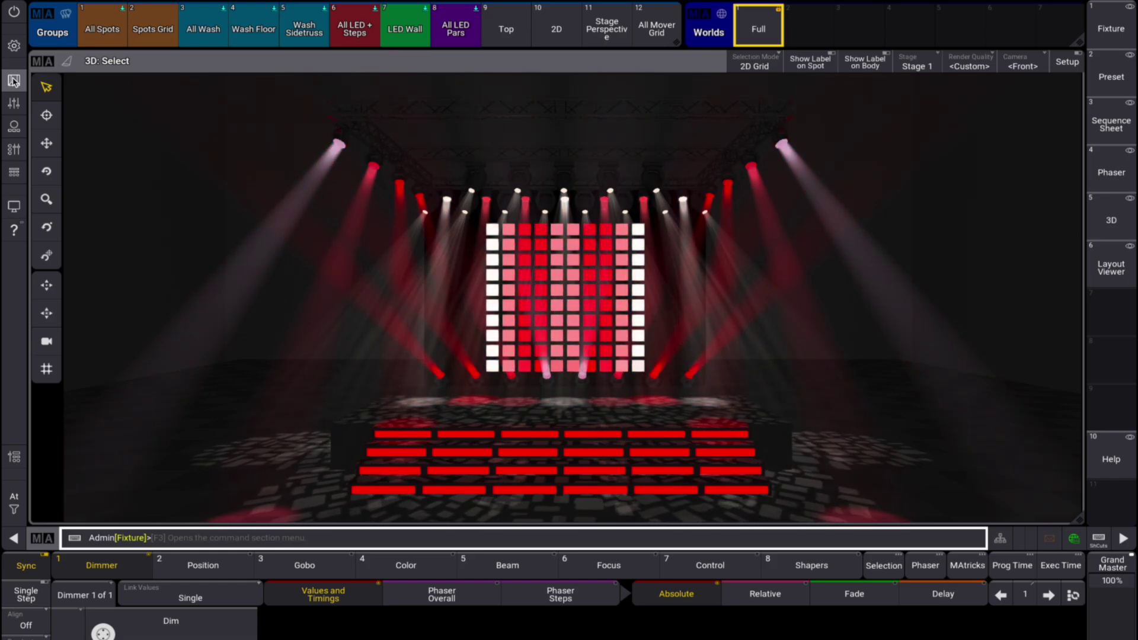
Open the help pop-up once from the Command Section and once directly from the main screen, closing it each time
click(13, 80)
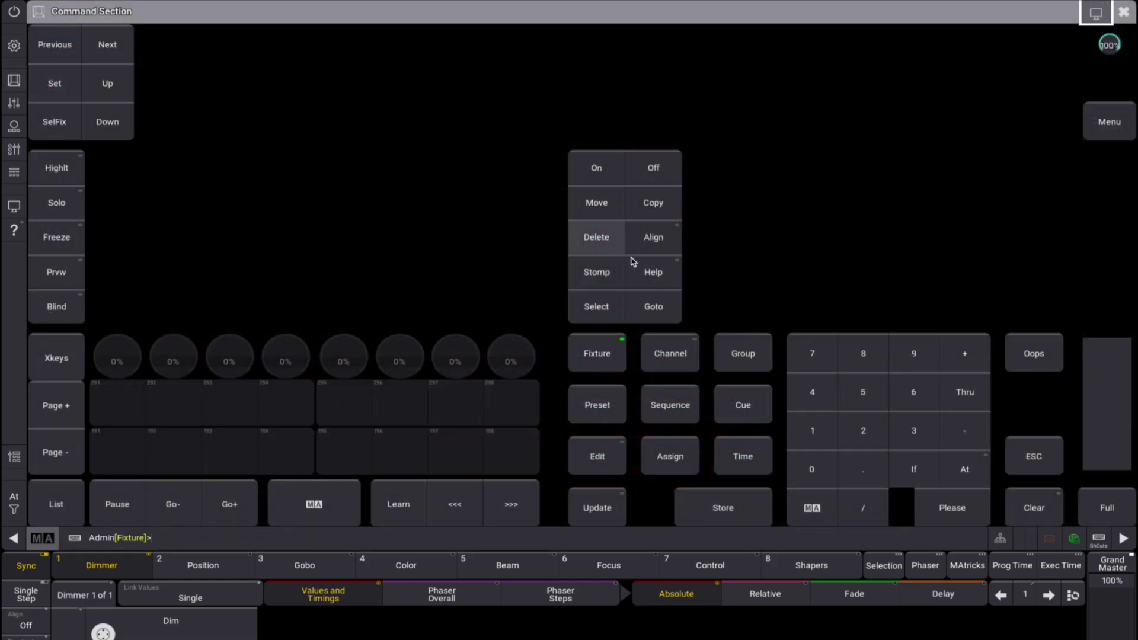
click(646, 272)
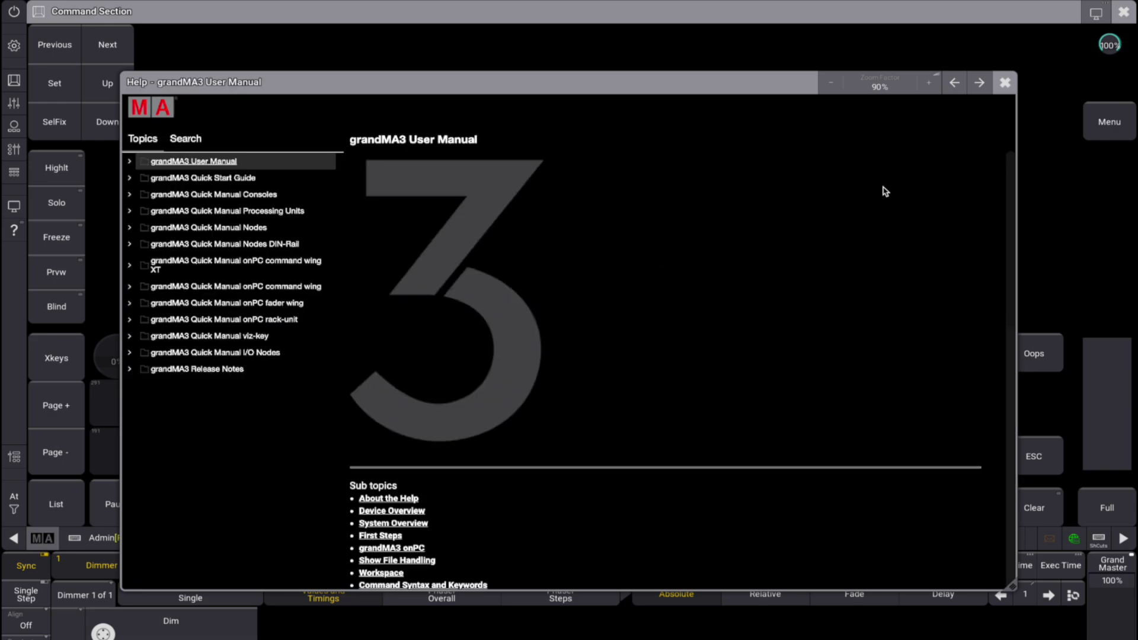
click(1004, 82)
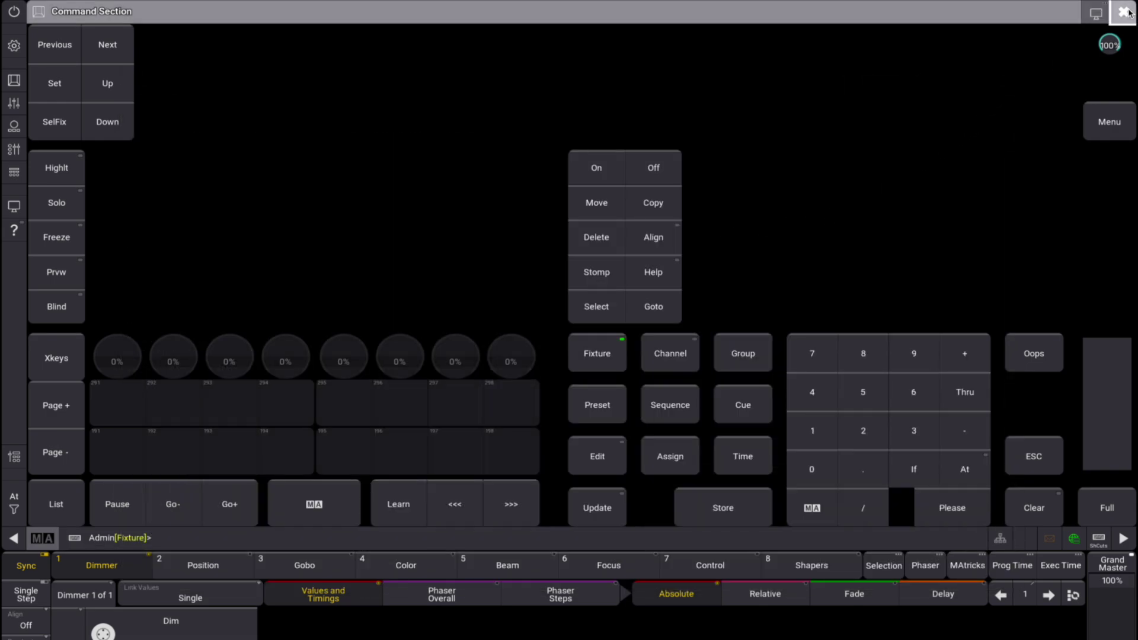
click(1125, 12)
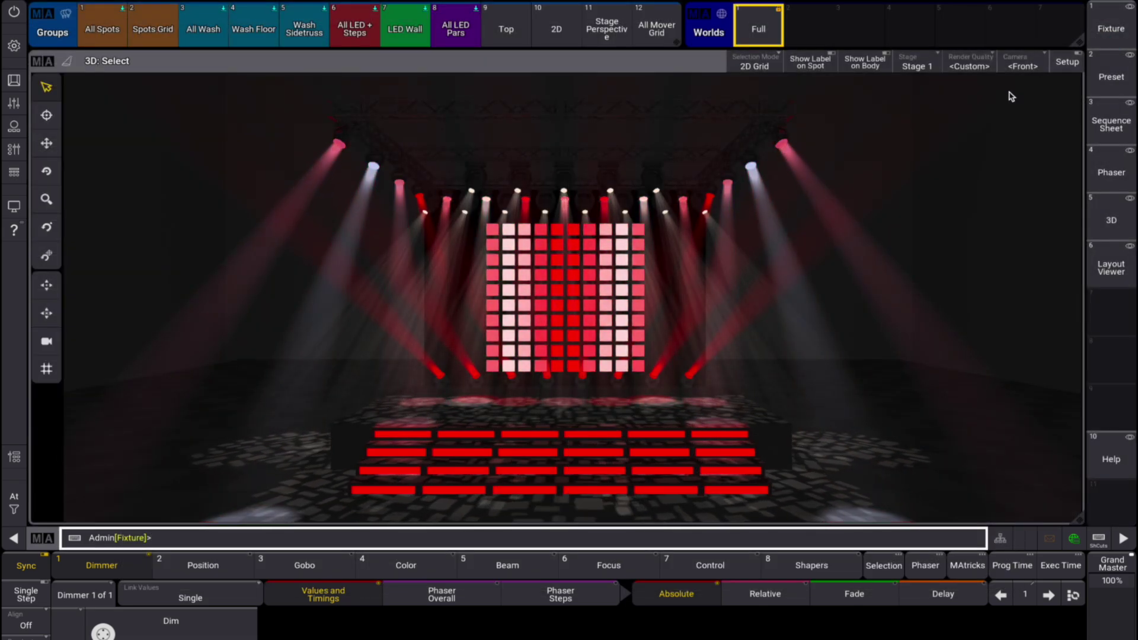
click(14, 229)
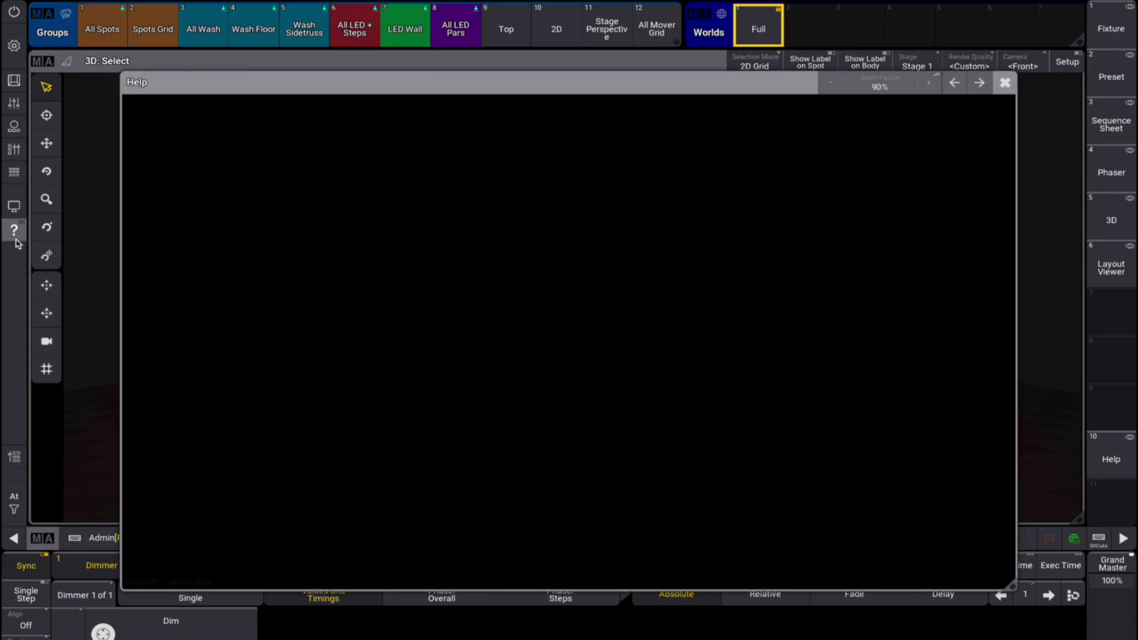
click(1004, 84)
Delete the 3D window and add a Help window in its place
click(43, 60)
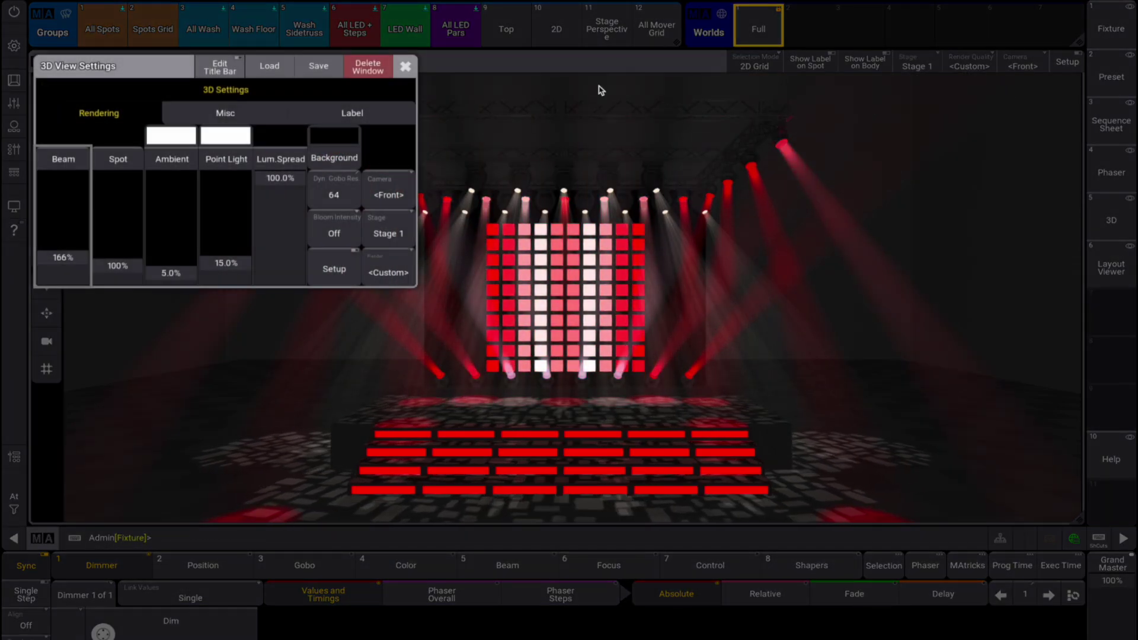
click(372, 73)
click(36, 65)
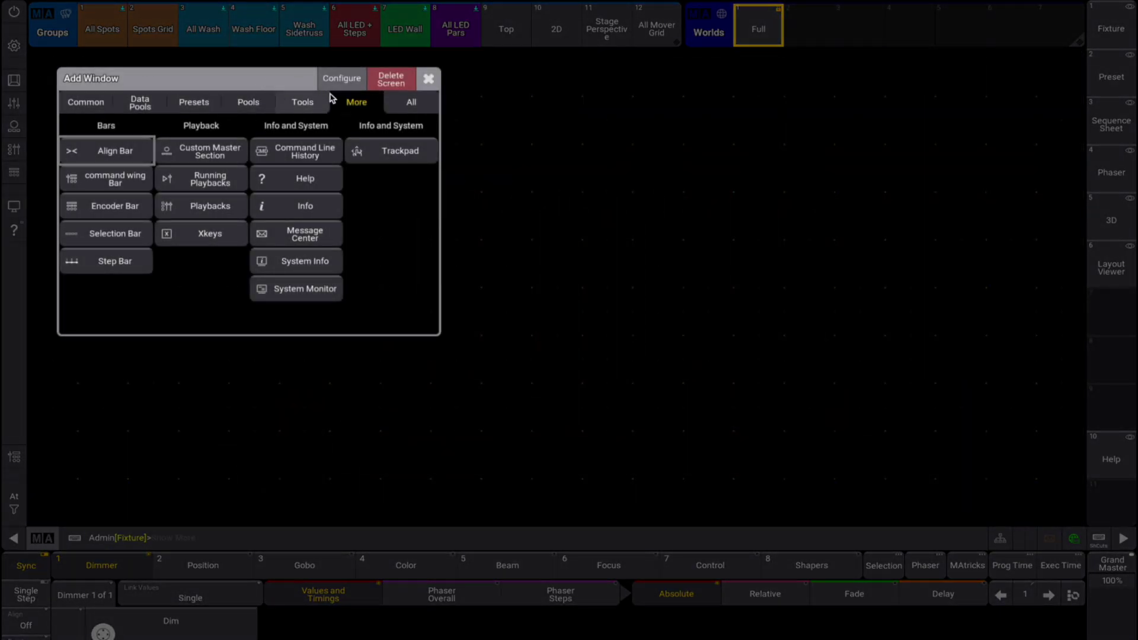
click(304, 178)
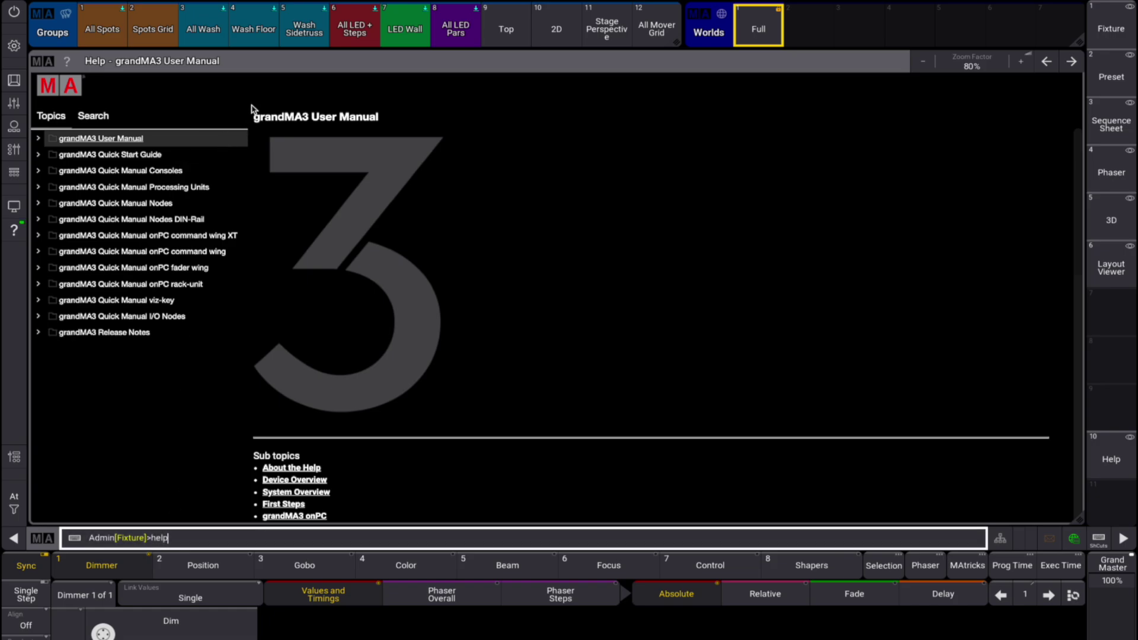
Look up the context help for the Groups pool, close it, and bring up the help topic for the feature group control bar
click(250, 37)
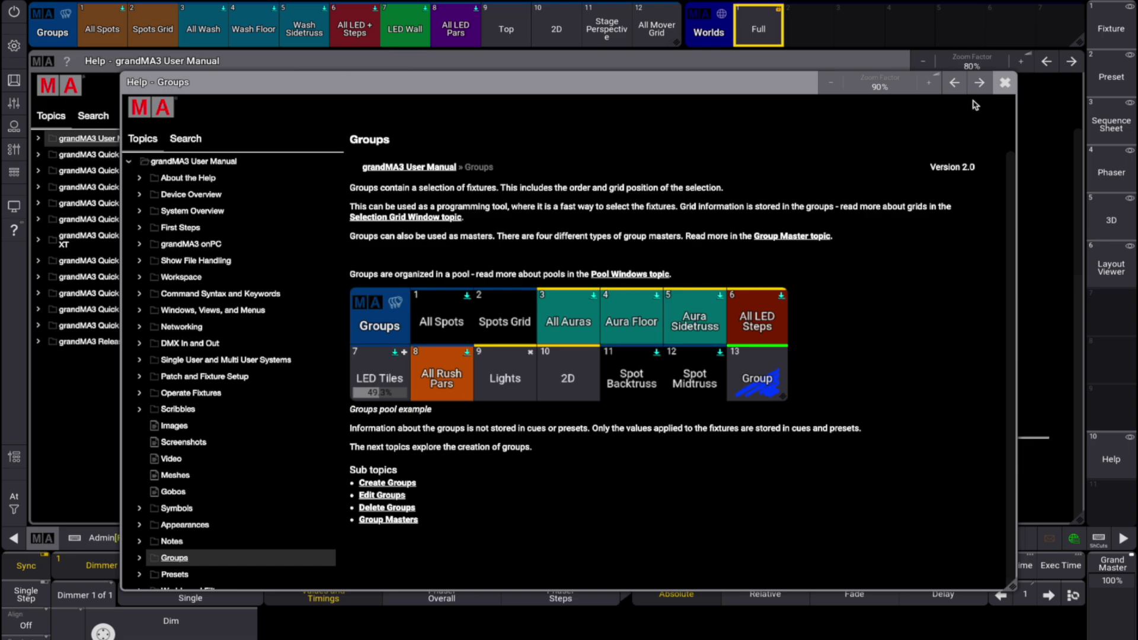
click(1005, 82)
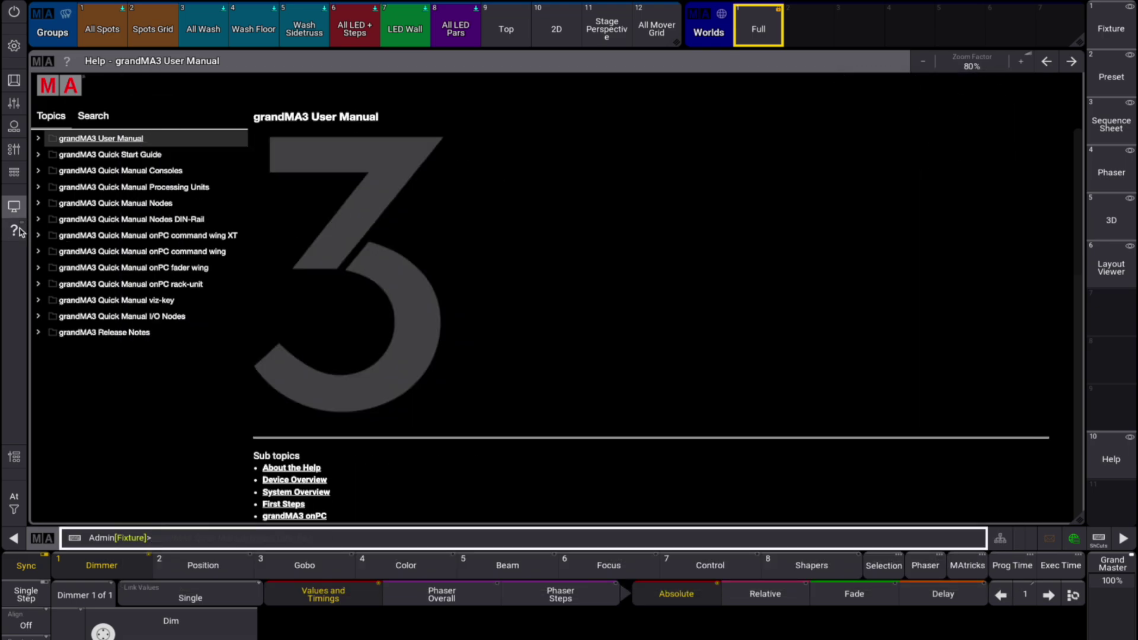
click(20, 235)
click(216, 574)
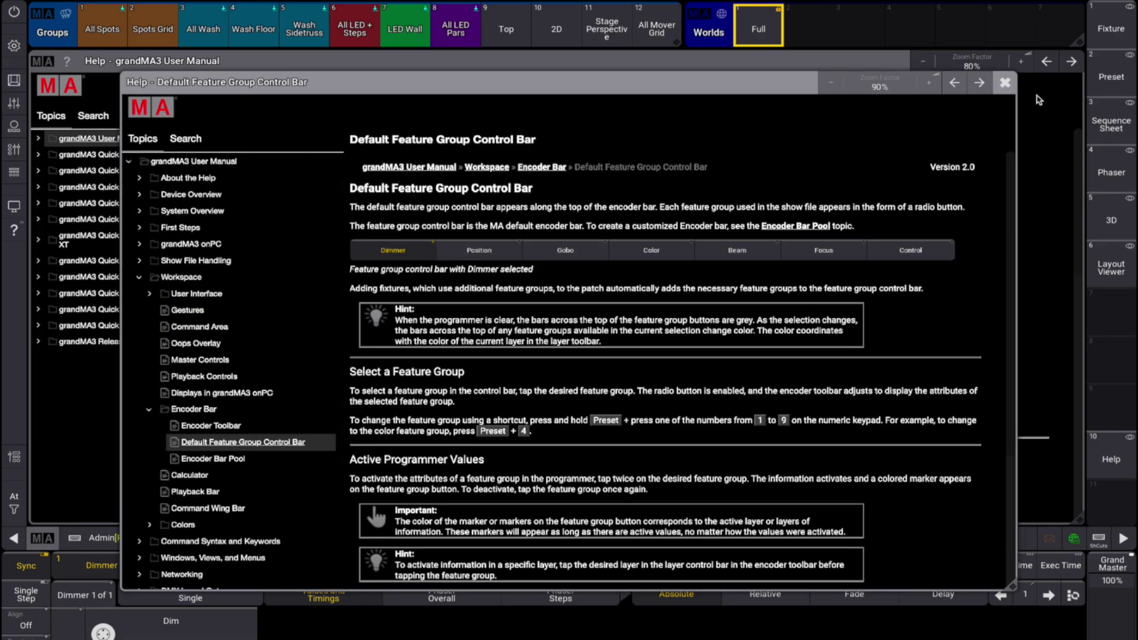
Try several zoom factors in the help pop-up and set it to 60%
click(925, 86)
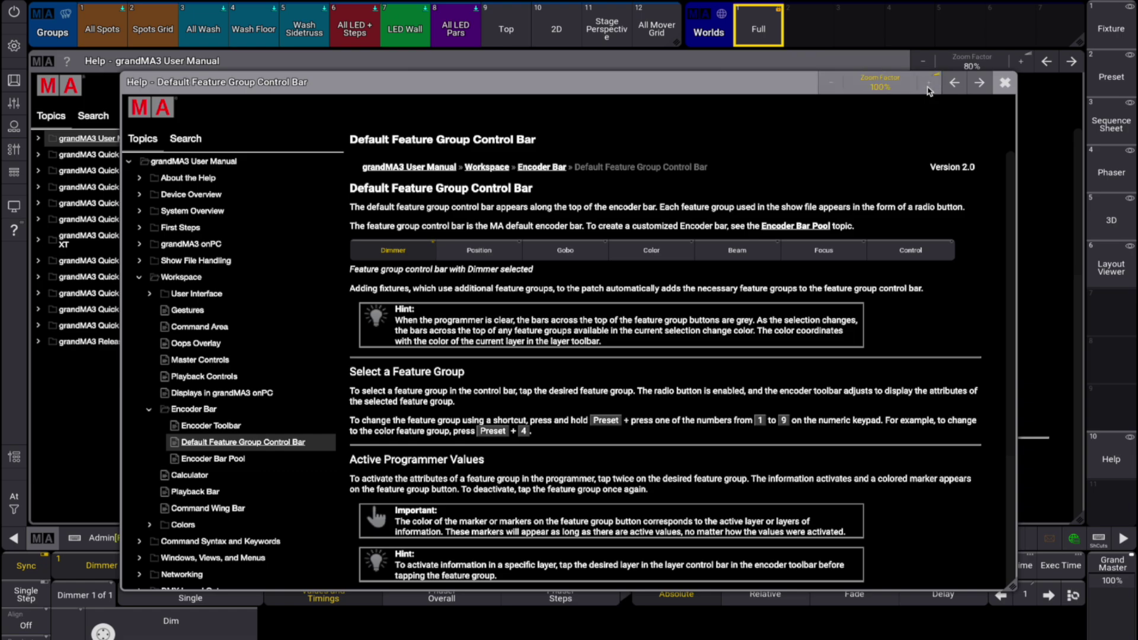
click(830, 89)
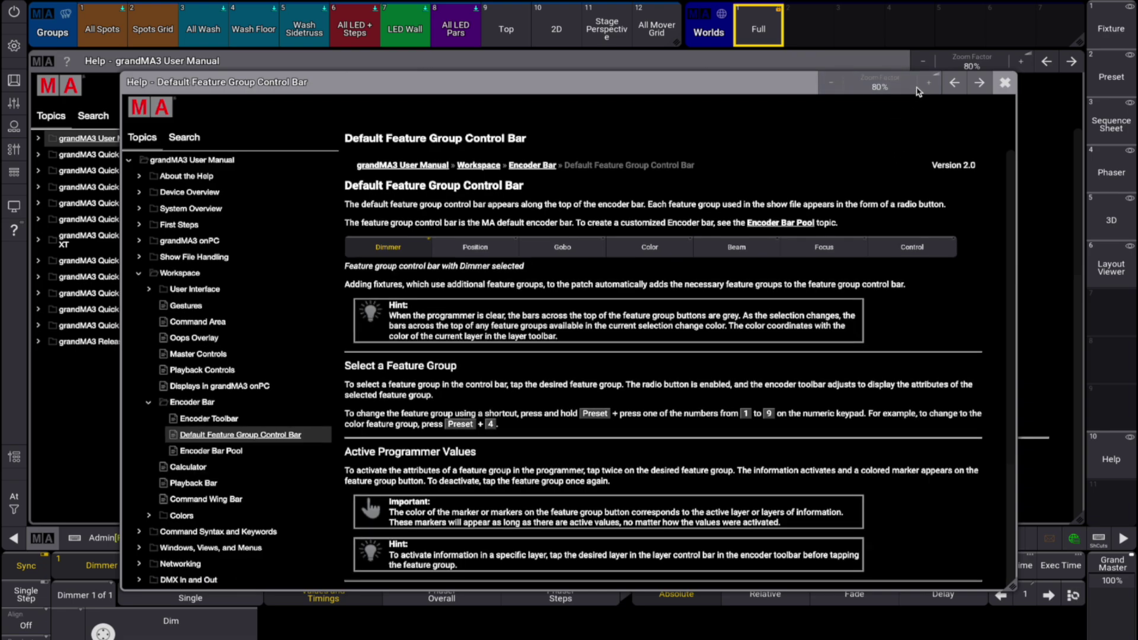
click(925, 86)
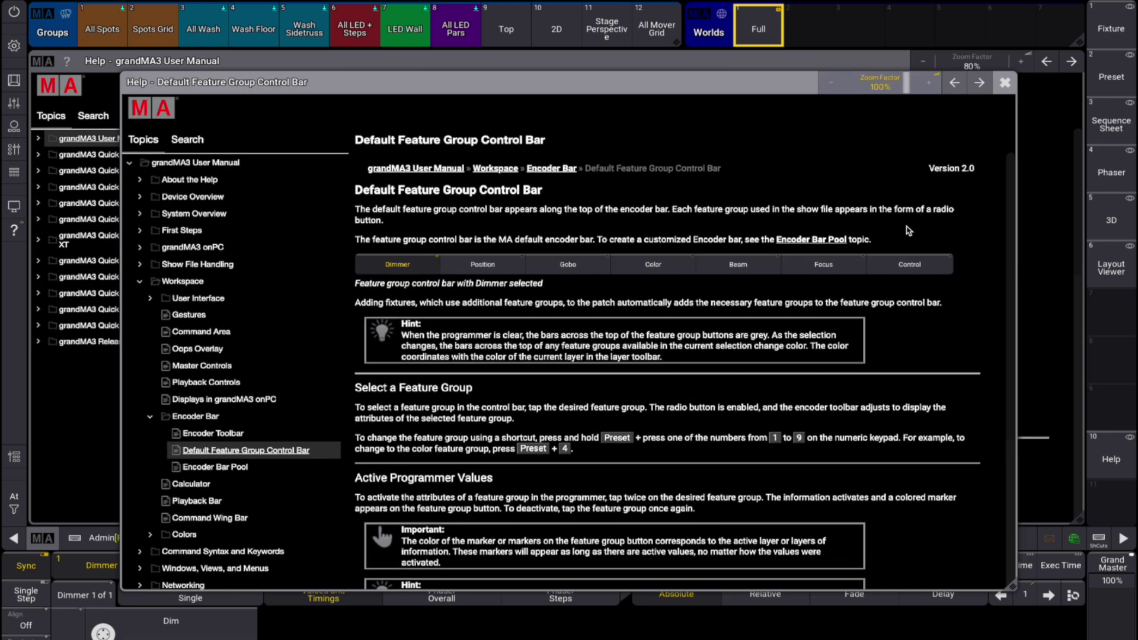
click(886, 86)
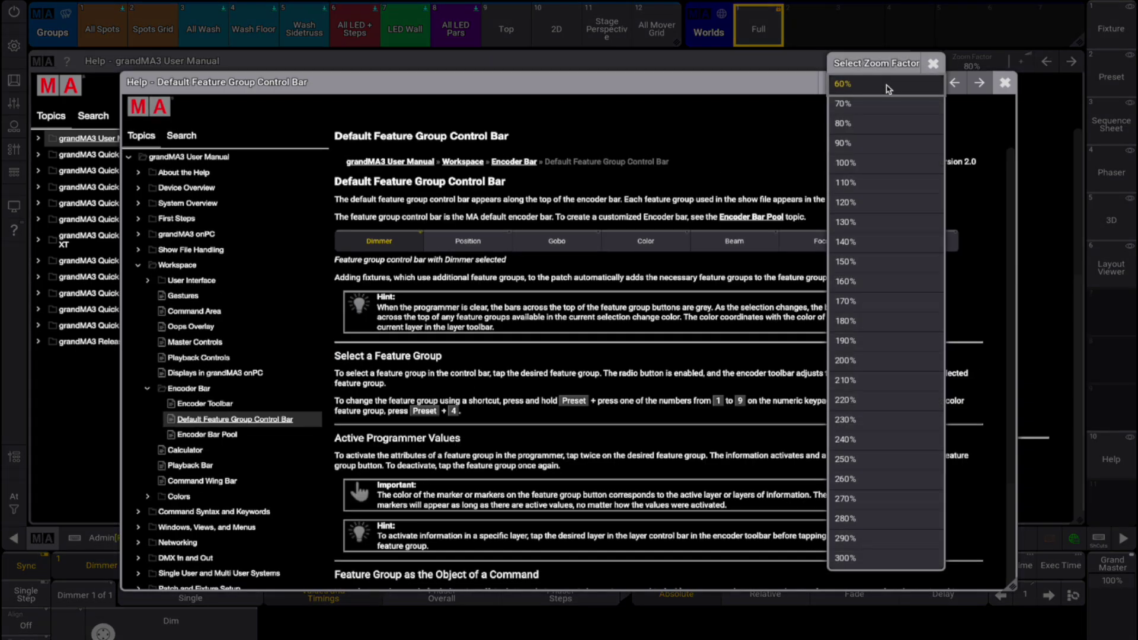
click(889, 86)
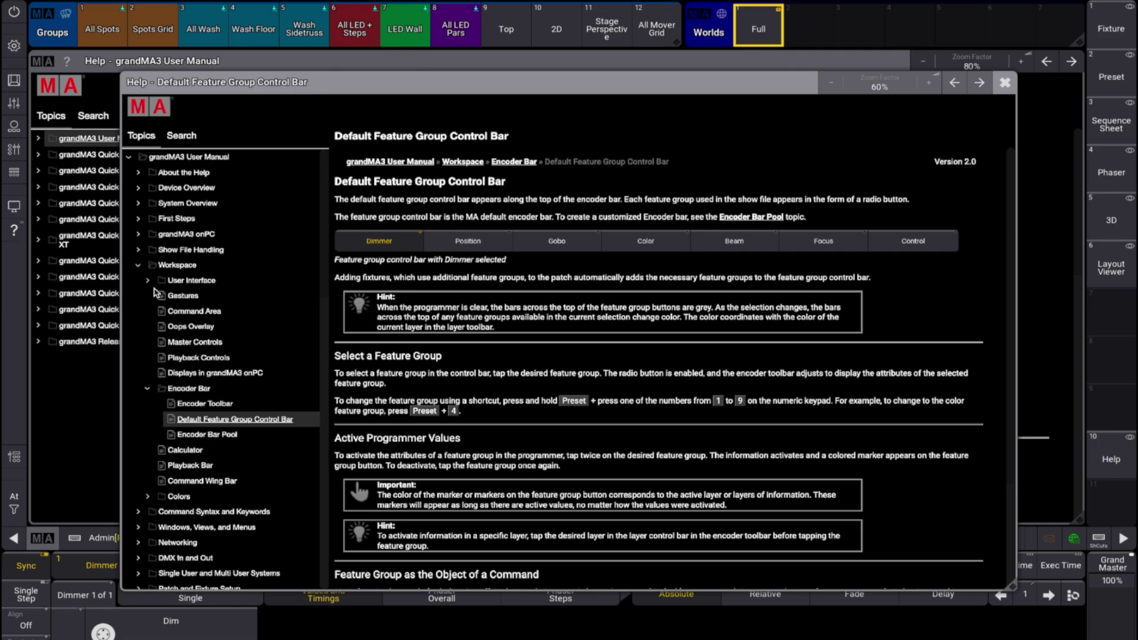
Read through the New Show File topic under Show File Handling, and close the help pop-up
click(138, 251)
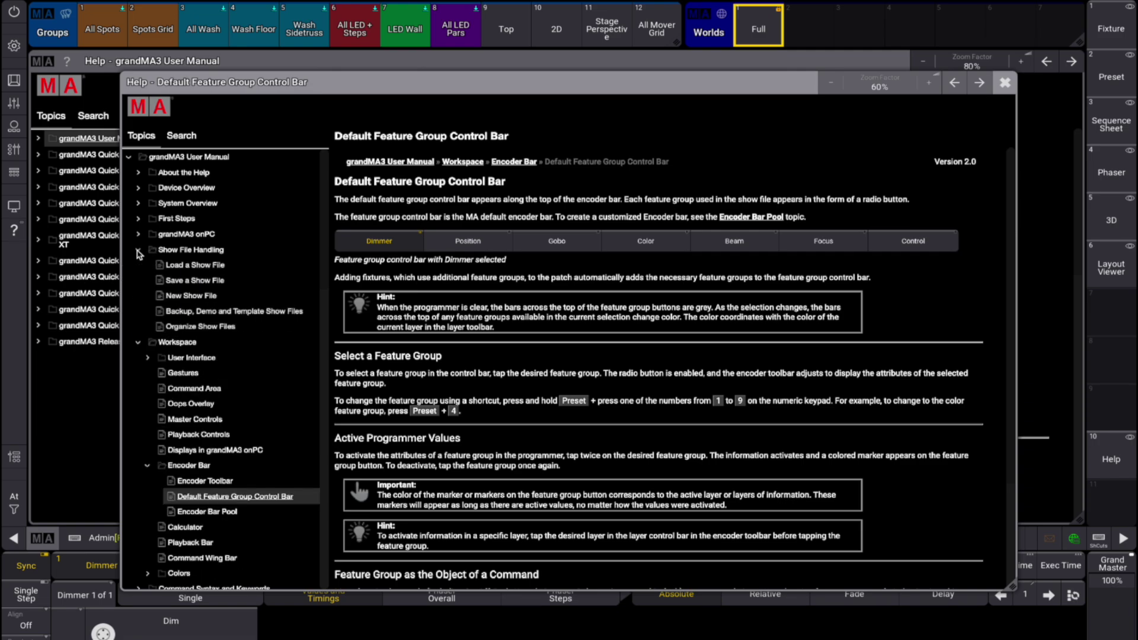
click(198, 298)
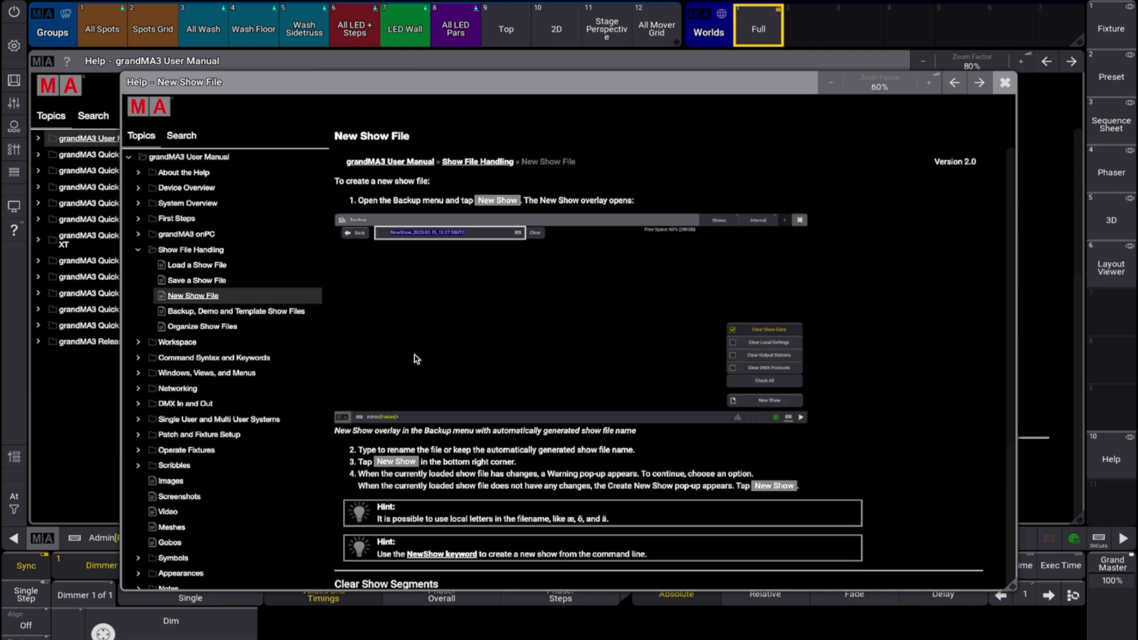
scroll(417, 359, down, 1)
scroll(416, 359, down, 4)
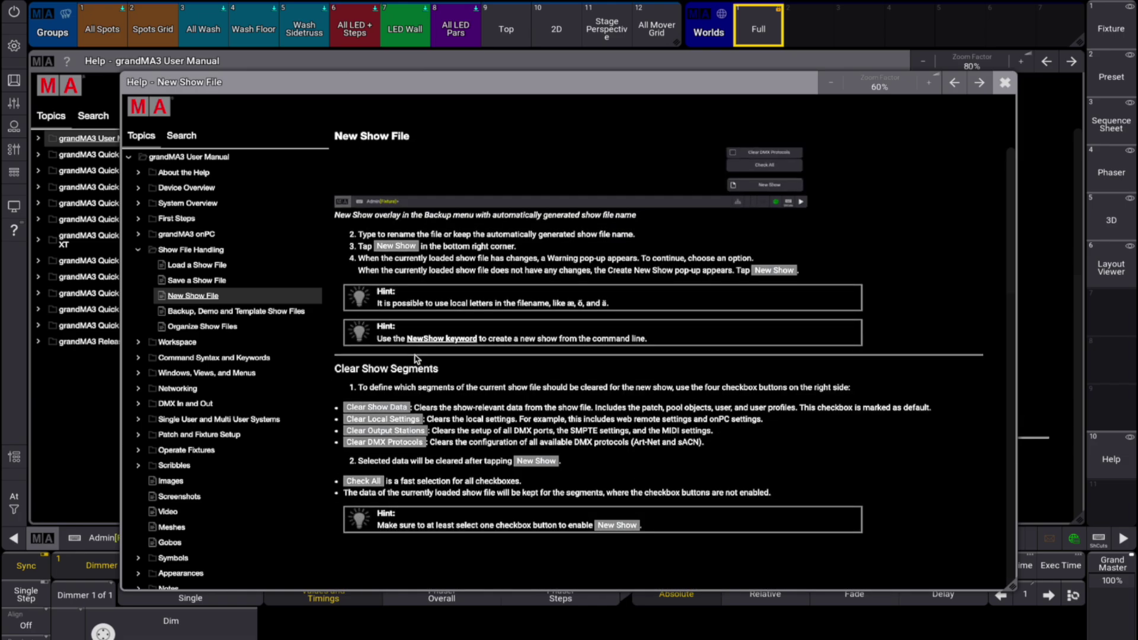
scroll(417, 359, up, 4)
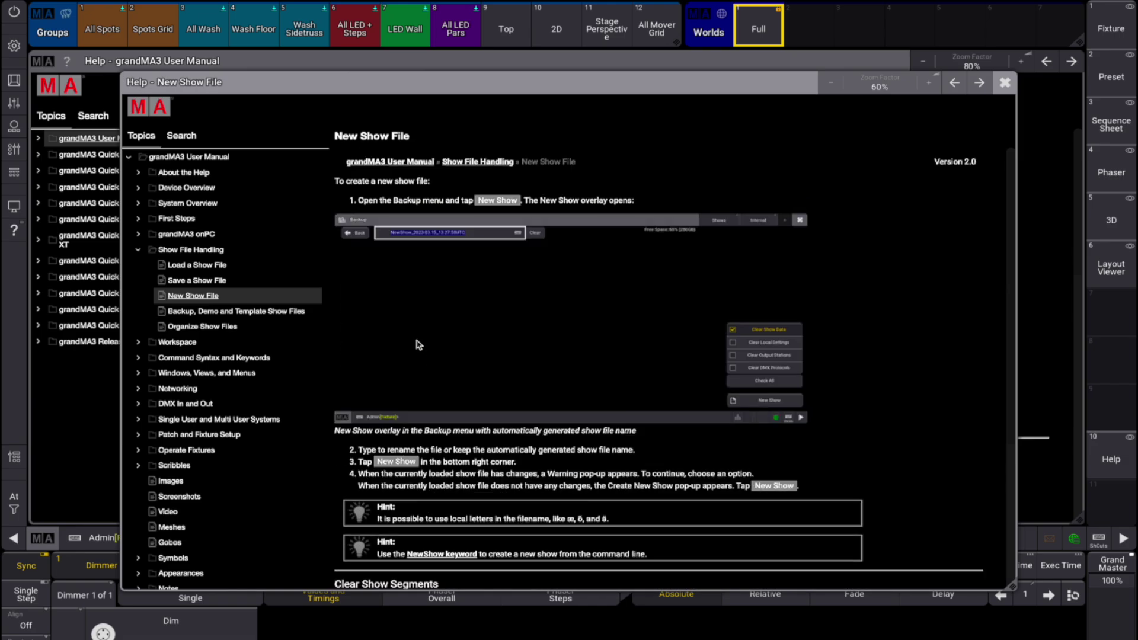
click(999, 91)
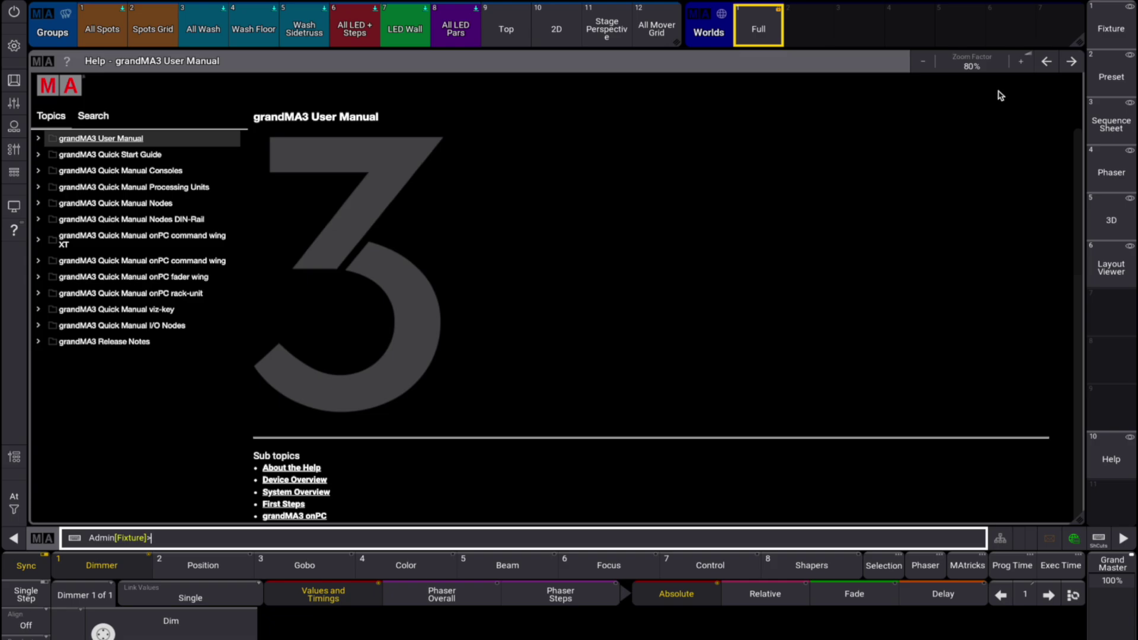
Browse the user manual's sub topics, then look up the Patch keyword with the help command and close its pop-up
scroll(856, 269, down, 10)
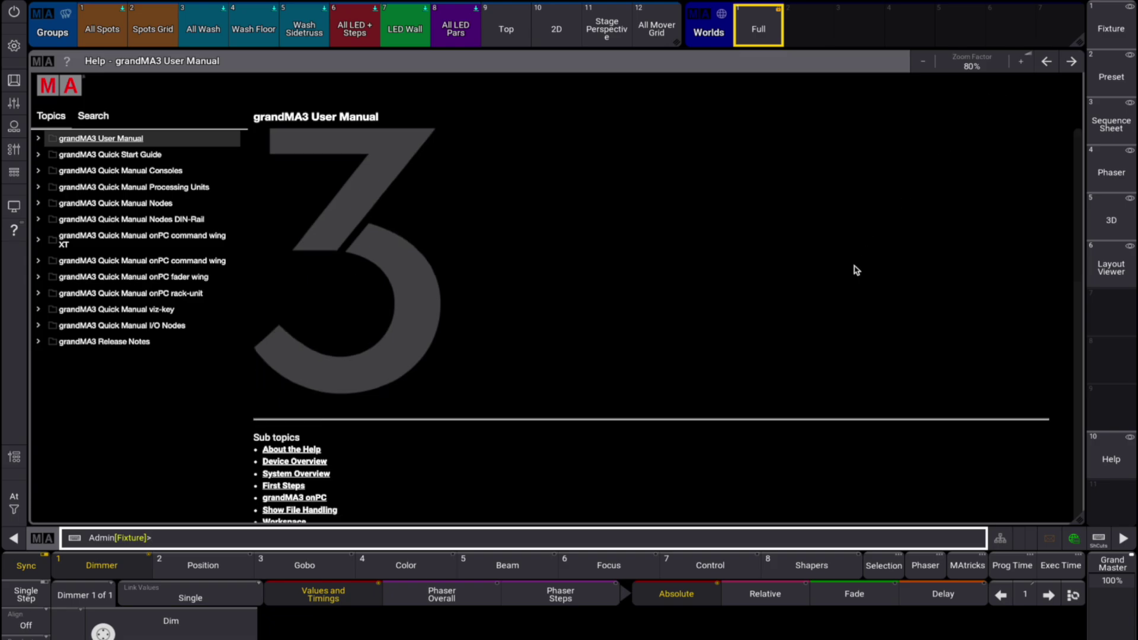
scroll(855, 269, up, 10)
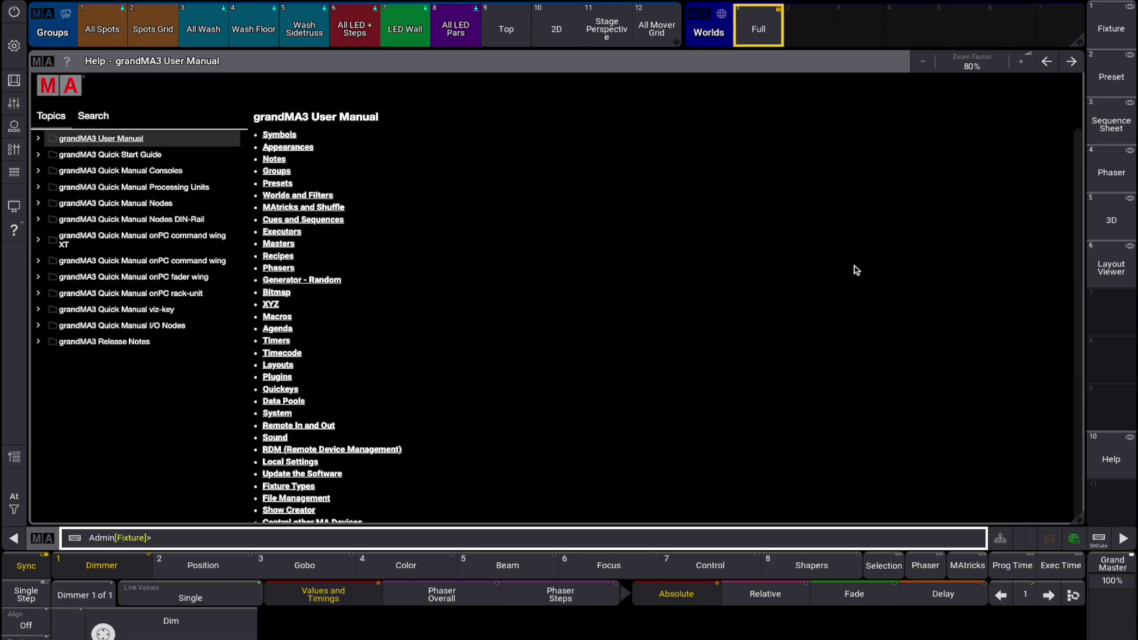
scroll(856, 270, down, 10)
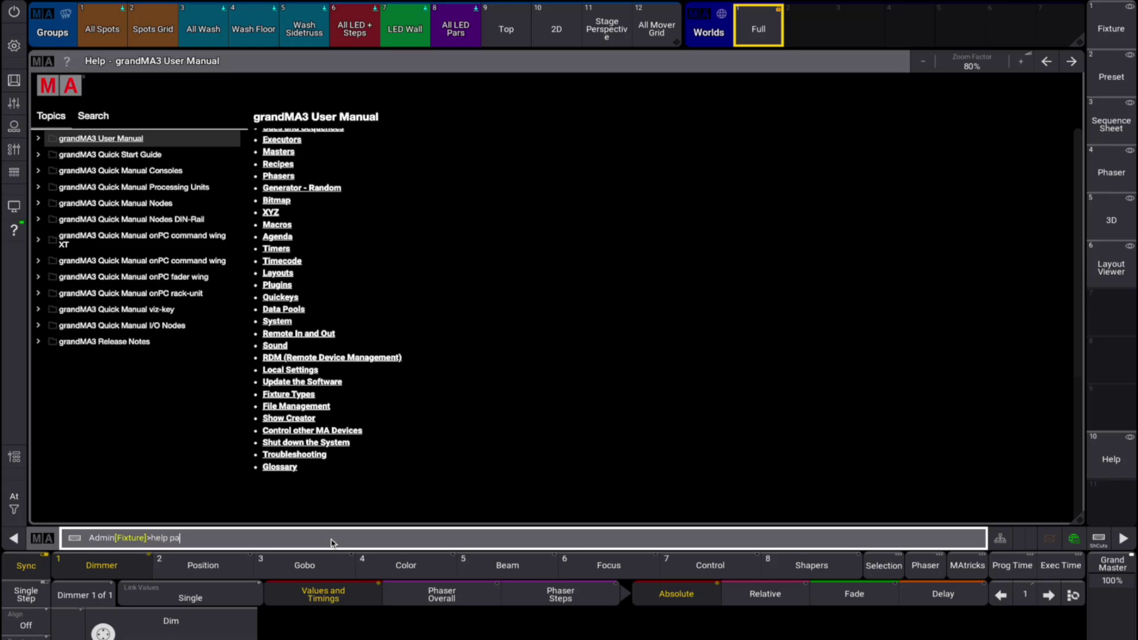
key(Return)
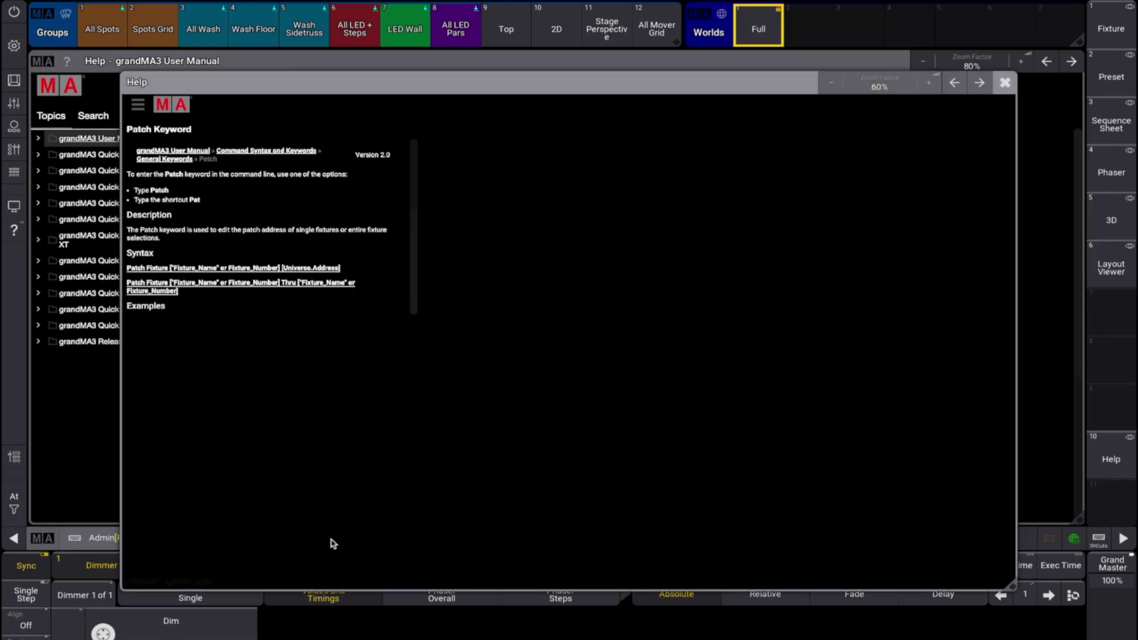
click(1003, 84)
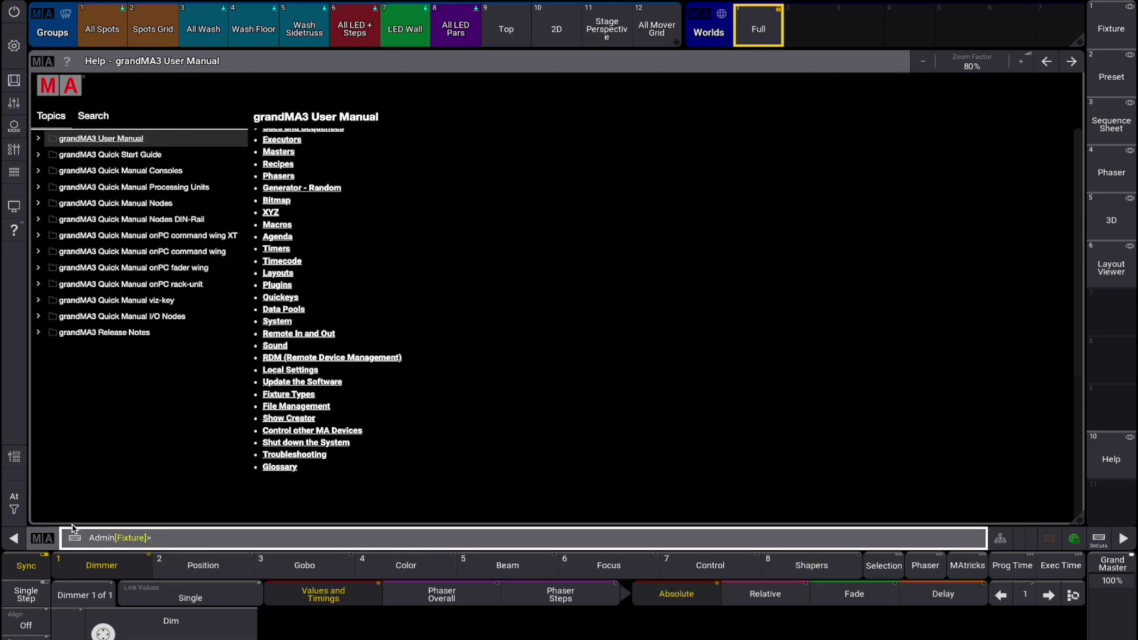
Examine the list of help keywords in the Command Line History, and close it
click(43, 537)
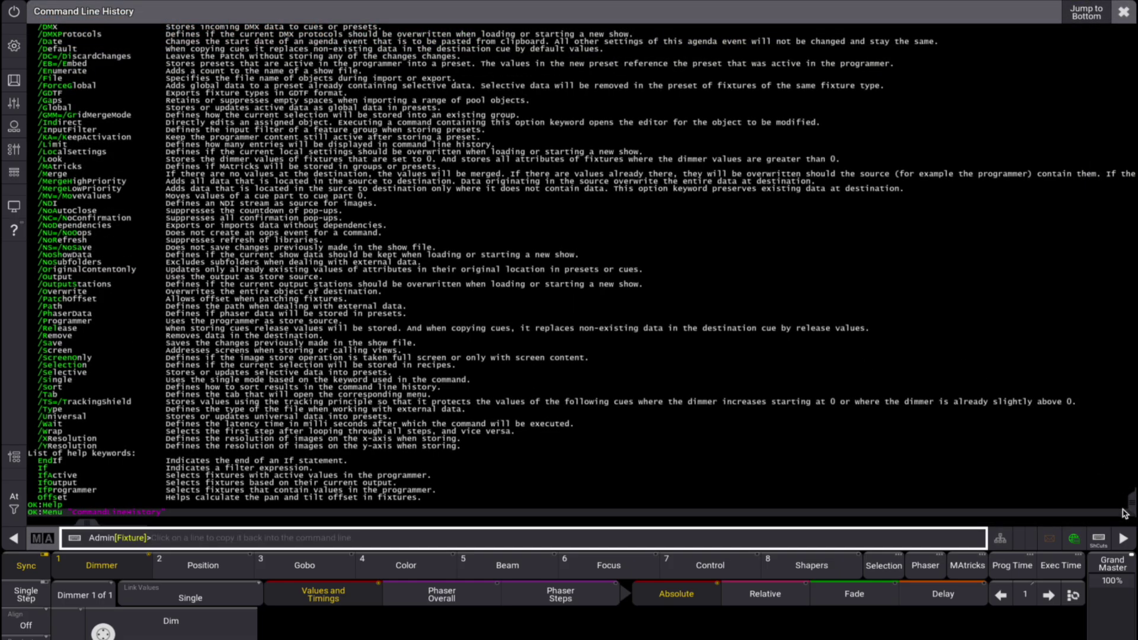
click(1129, 504)
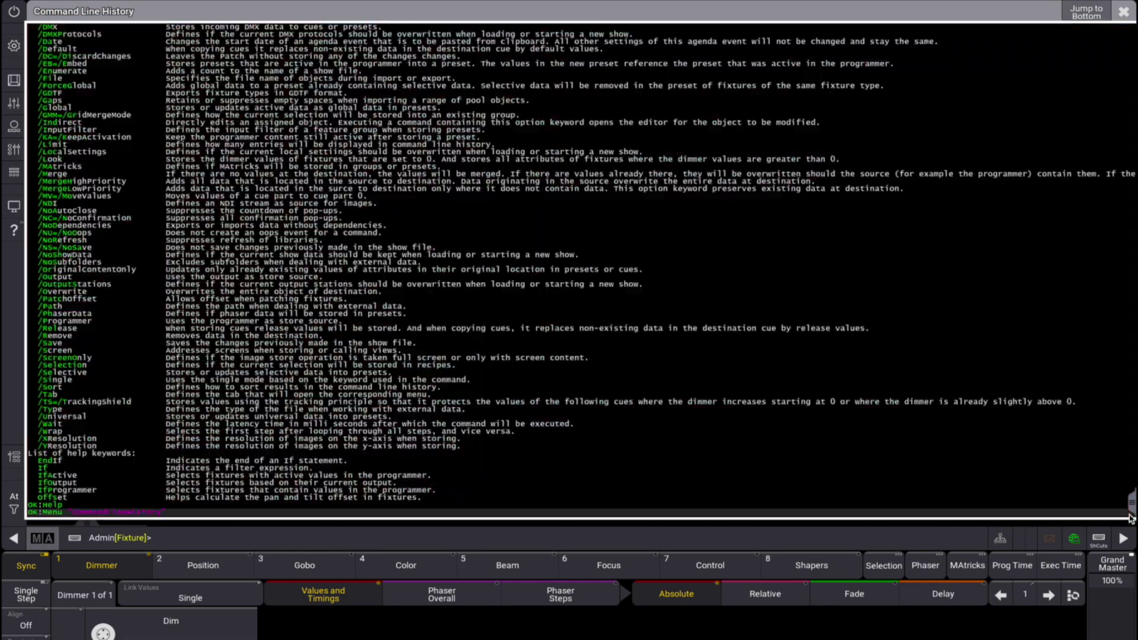
click(1128, 18)
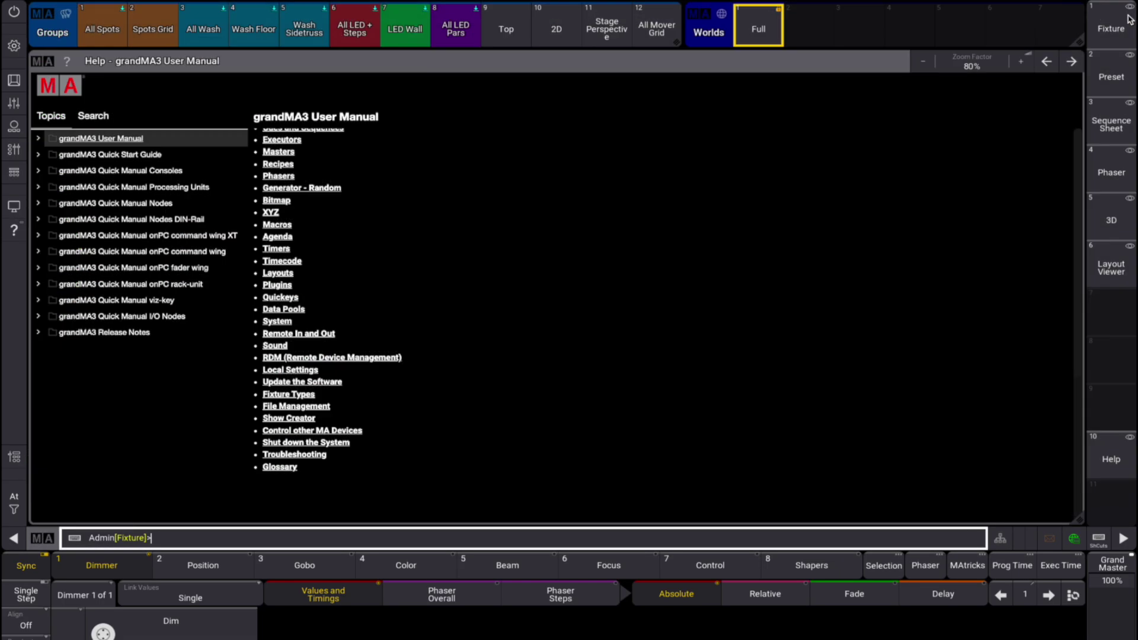
Search the manual for "cue", open the Copy Cues topic and read through its syntax examples
click(99, 117)
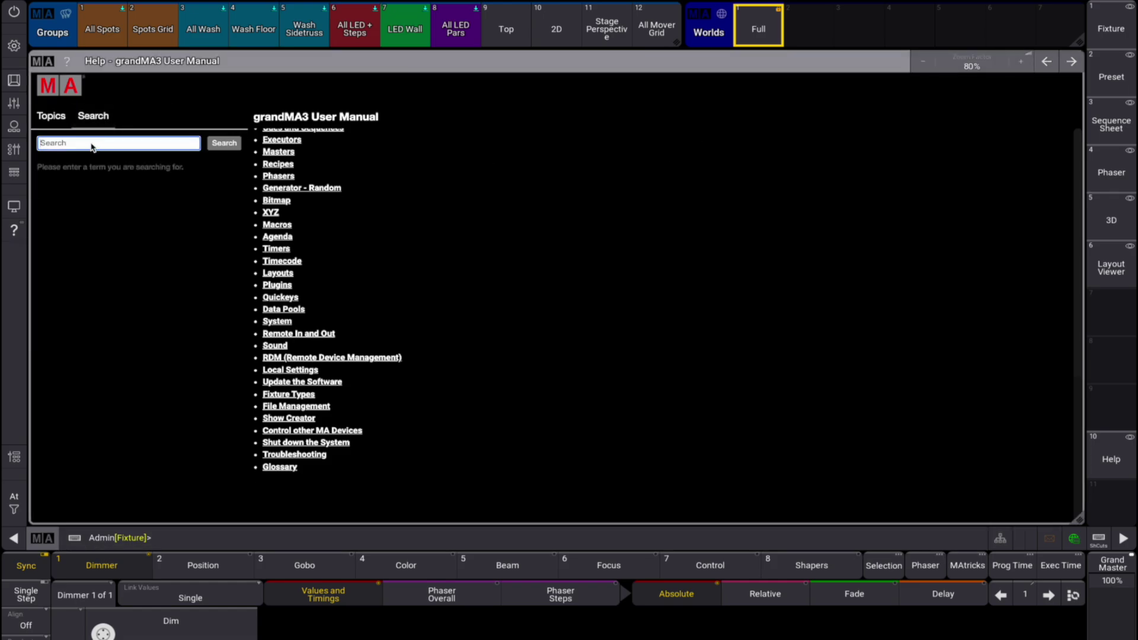
text(cue)
key(Return)
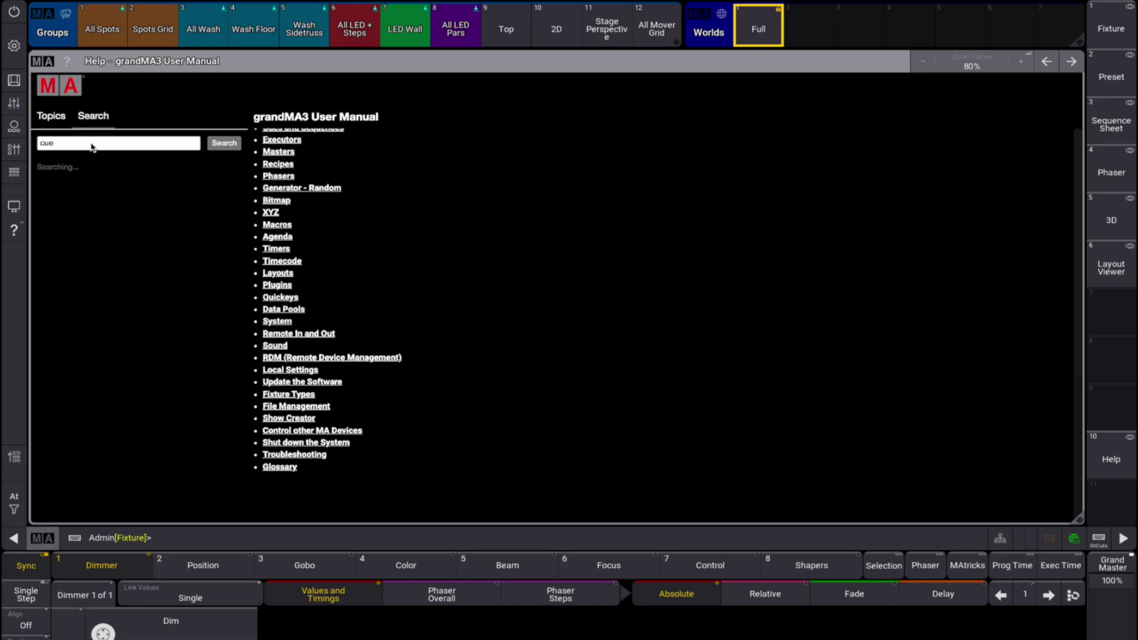
click(69, 222)
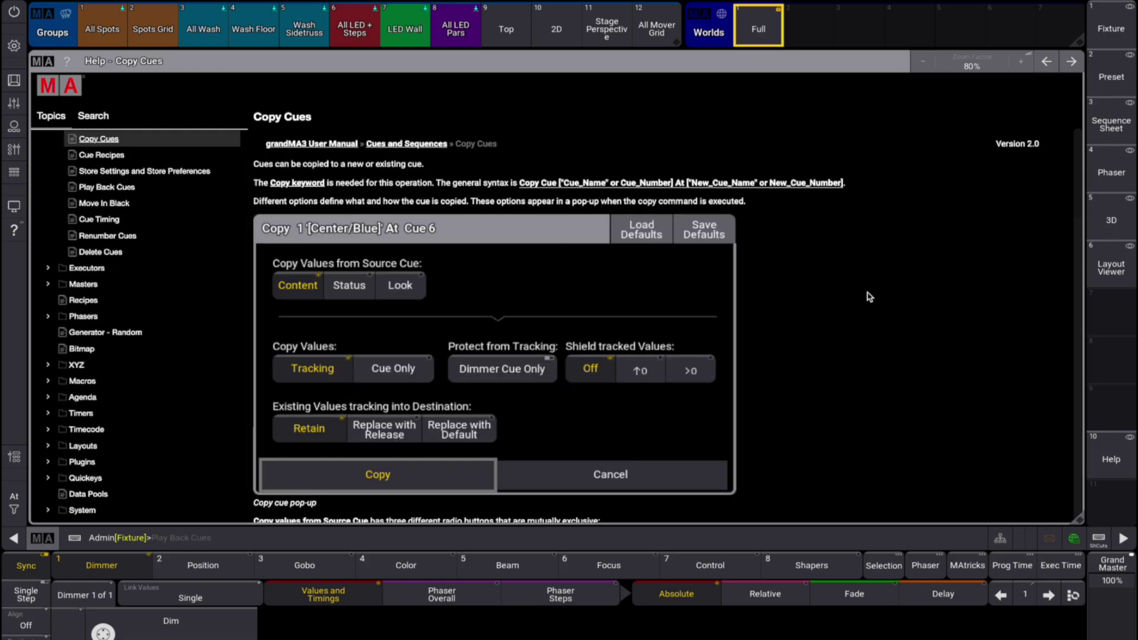
scroll(869, 297, down, 15)
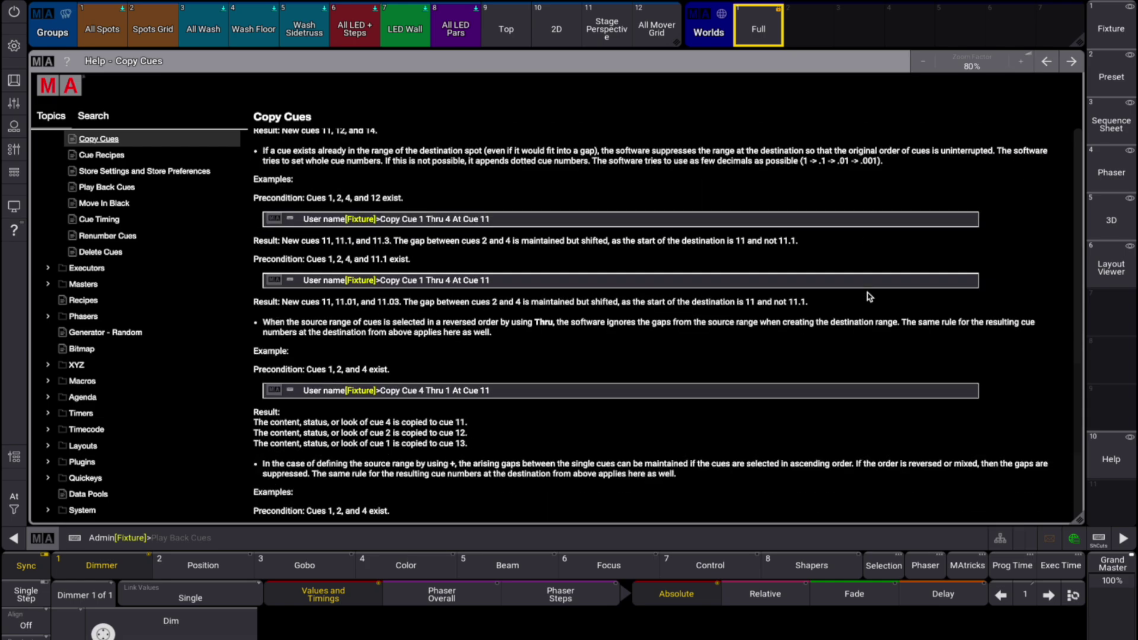
scroll(868, 297, down, 5)
scroll(868, 297, up, 3)
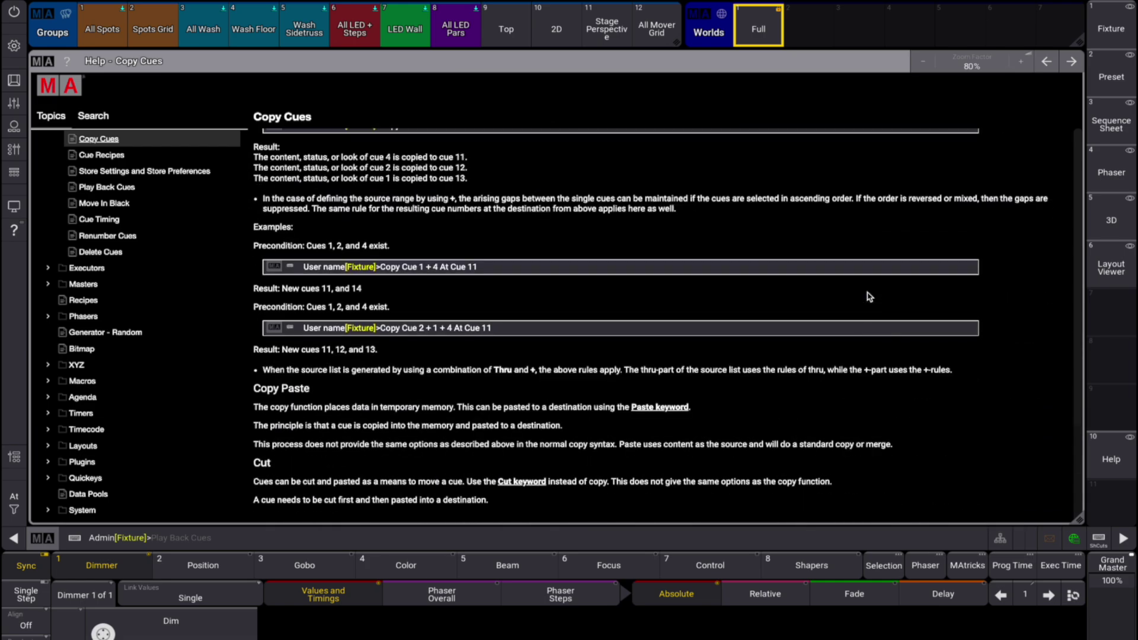
scroll(868, 296, up, 4)
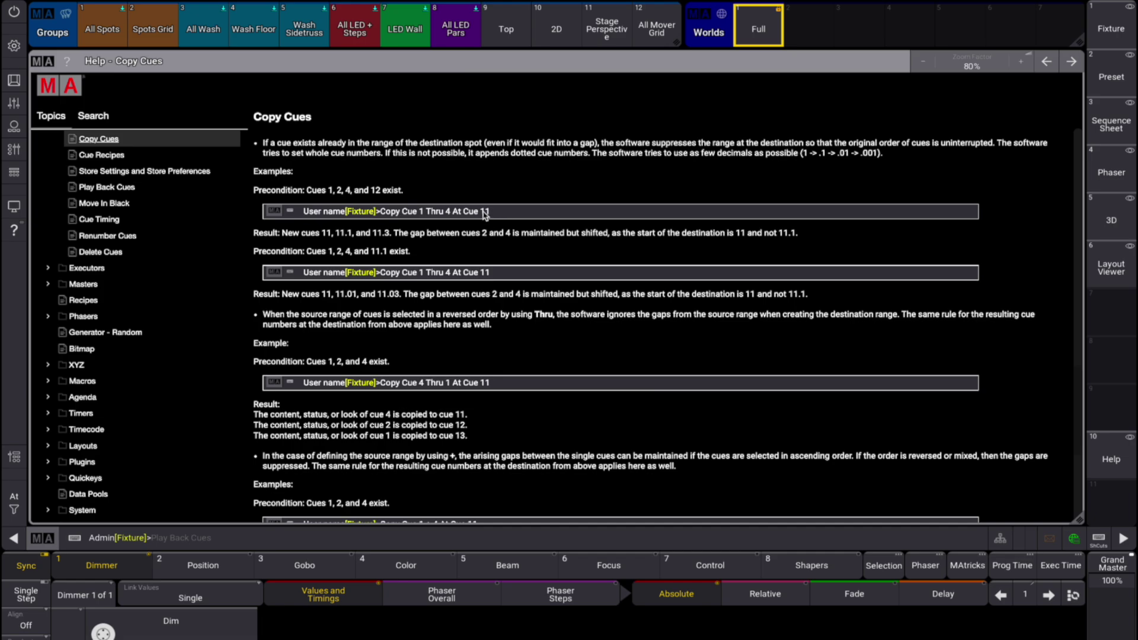
mouse_move(485, 213)
mouse_down()
mouse_move(387, 215)
mouse_move(497, 216)
mouse_up()
Find the Cloning Fixtures in the Patch topic through the manual search, and play its example video
click(100, 117)
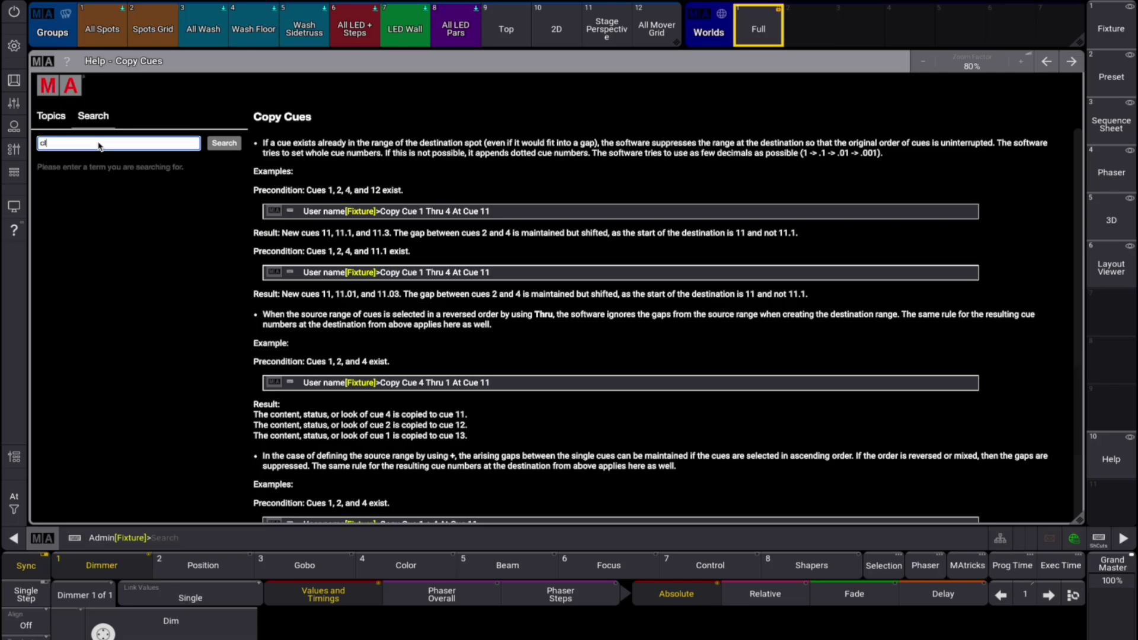
key(Return)
click(103, 180)
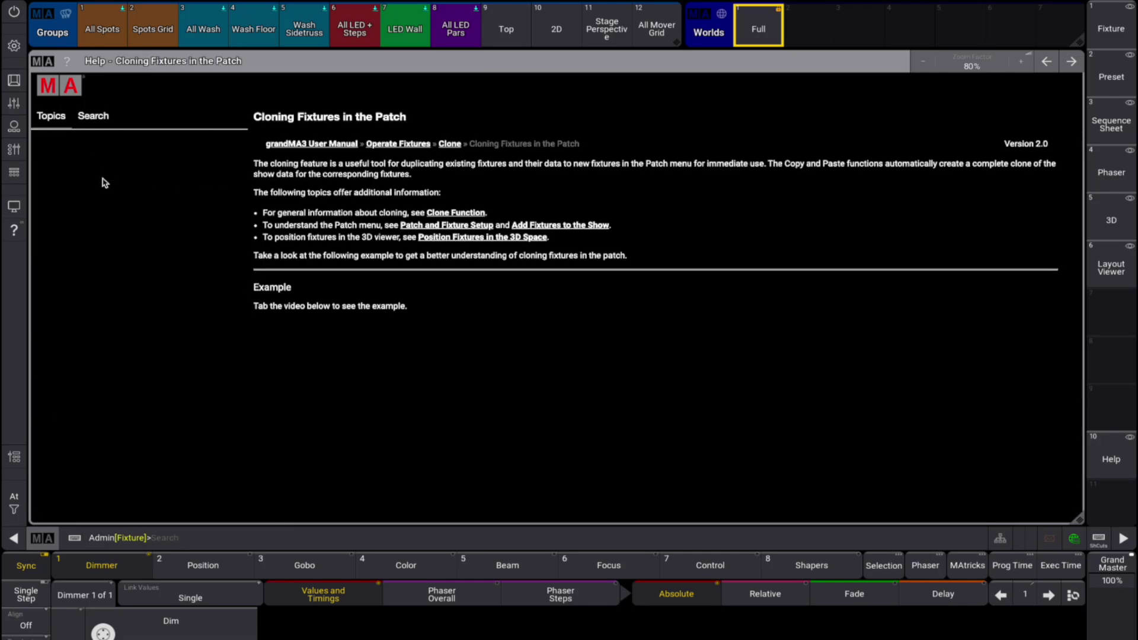
scroll(550, 326, down, 1)
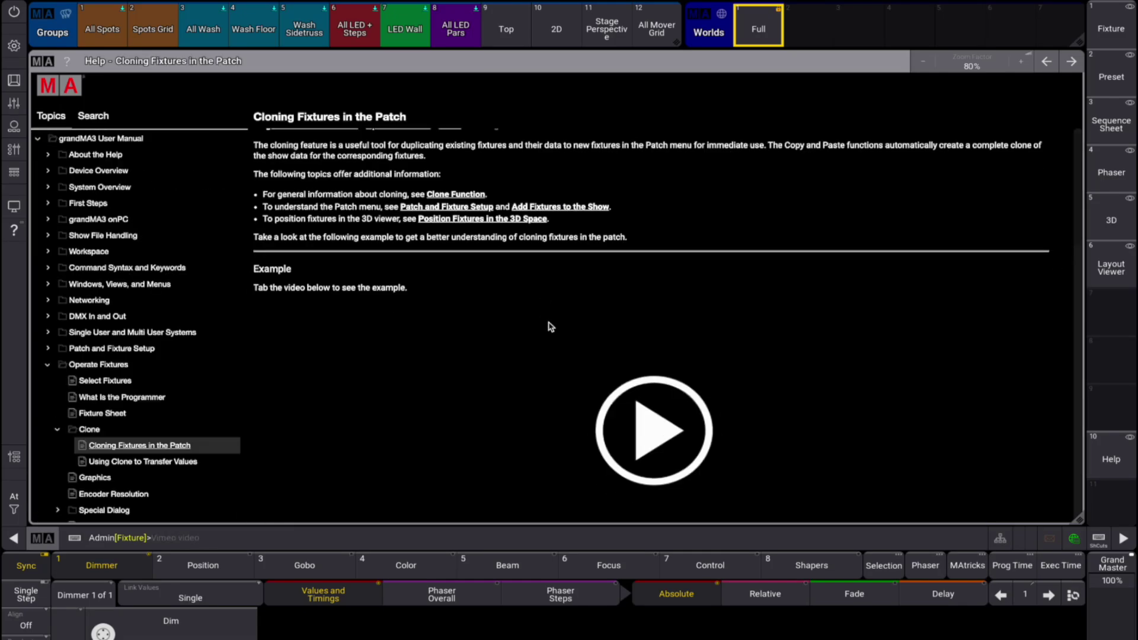
click(649, 433)
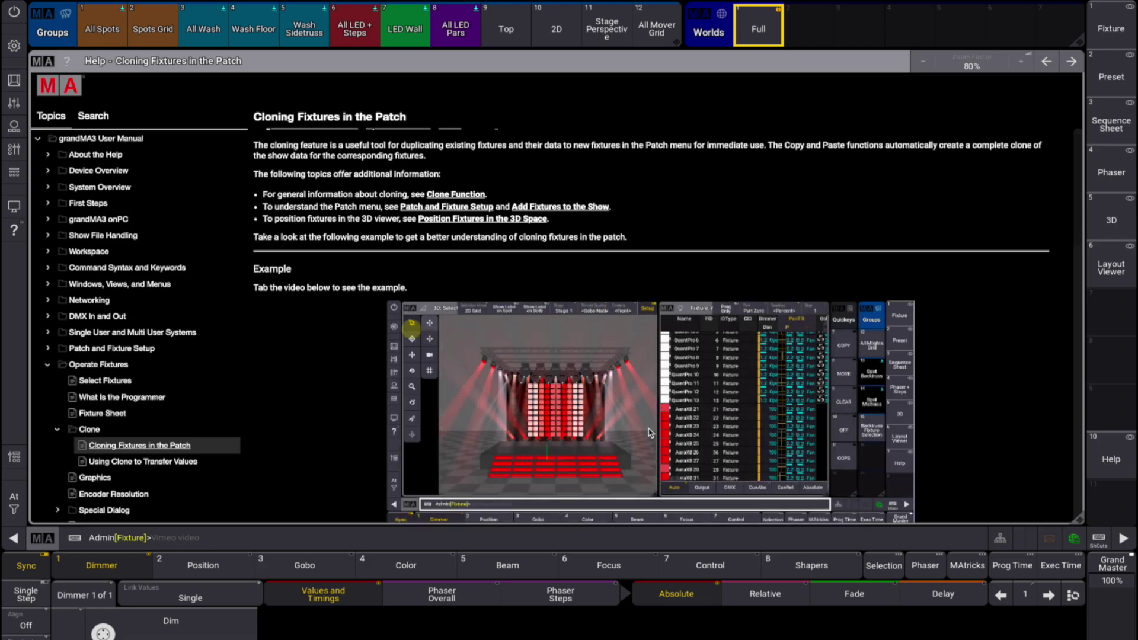